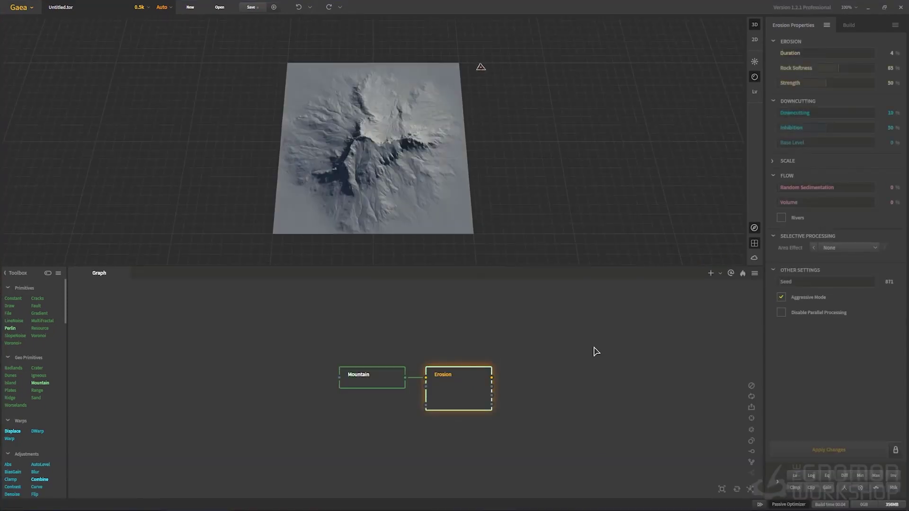
Step: Orbit the eroded terrain to a low side angle and add a SatMaps node via search
{"action": "left_click_drag", "start_coordinate": [336, 211], "coordinate": [309, 242]}
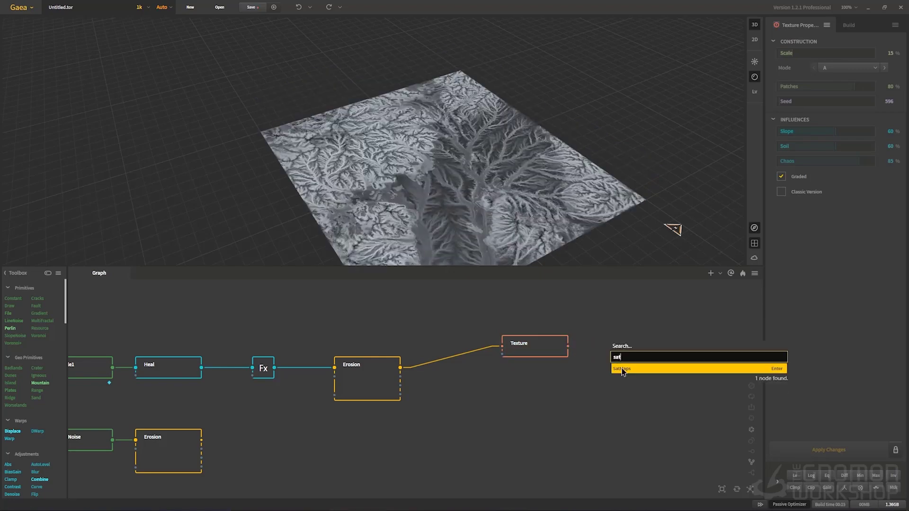
{"action": "key", "text": "Return"}
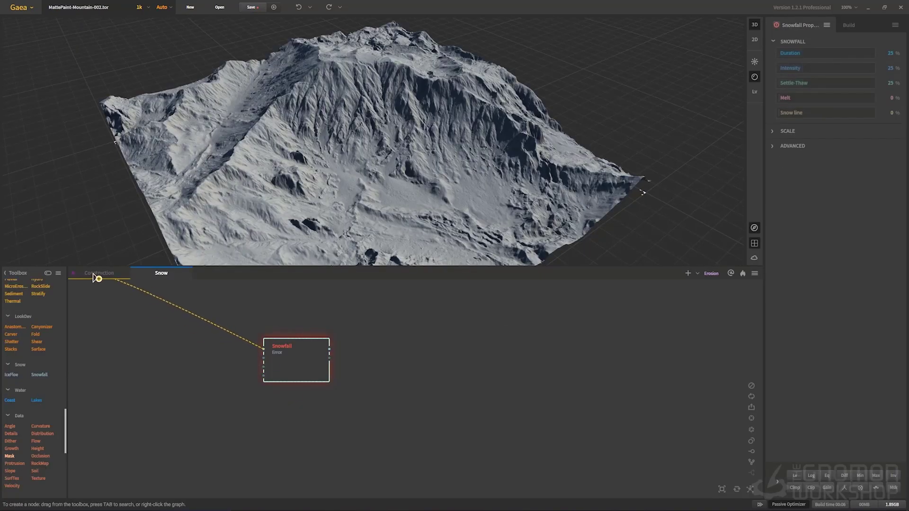
Step: Feed the FinalMountain into the Snowfall node and orbit down toward the mountain face
{"action": "left_click", "coordinate": [310, 389]}
{"action": "left_click_drag", "start_coordinate": [643, 192], "coordinate": [324, 206]}
{"action": "scroll", "coordinate": [361, 199], "scroll_direction": "up", "scroll_amount": 5}
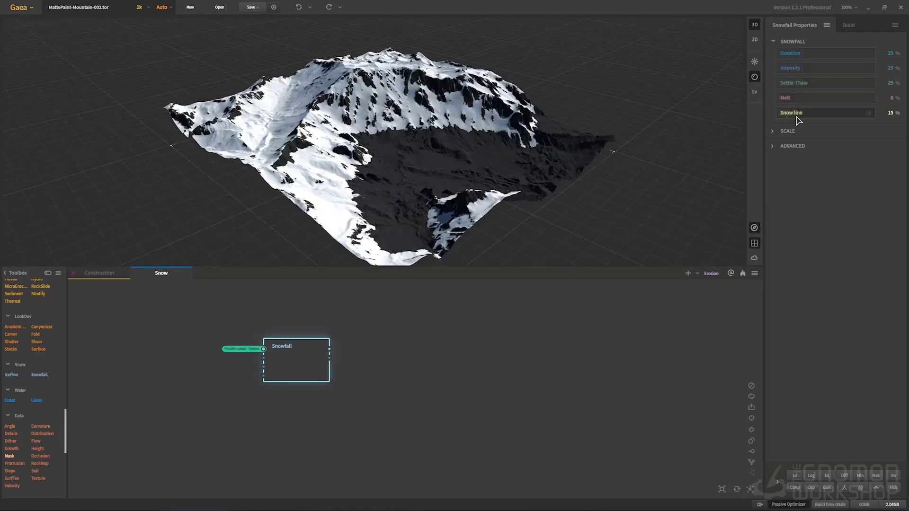